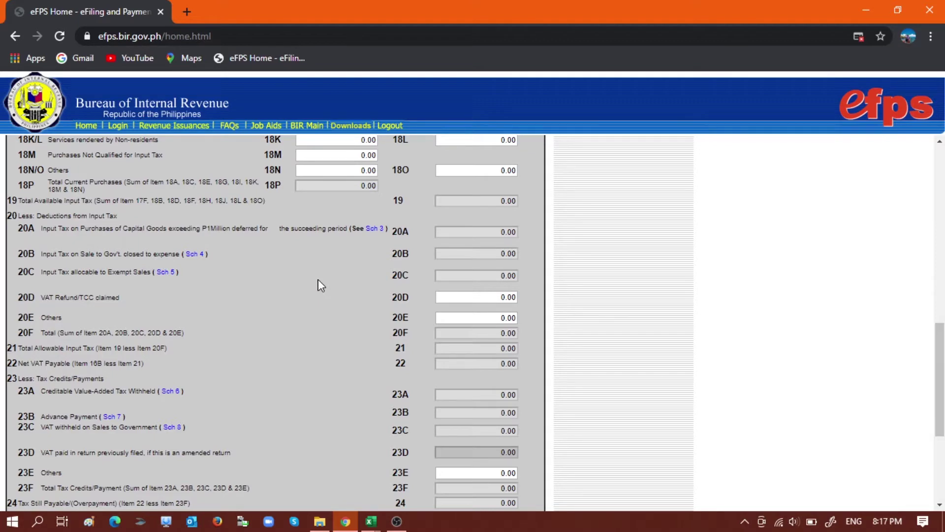
- From item 20A, open Schedule 3 and delete the empty row in Part A, leaving 0 records
click(376, 230)
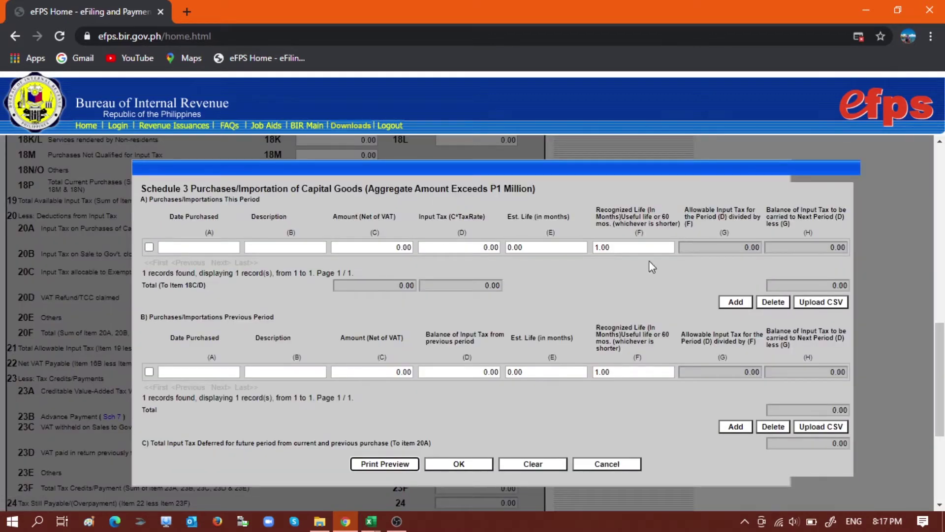
scroll(649, 261, down, 1)
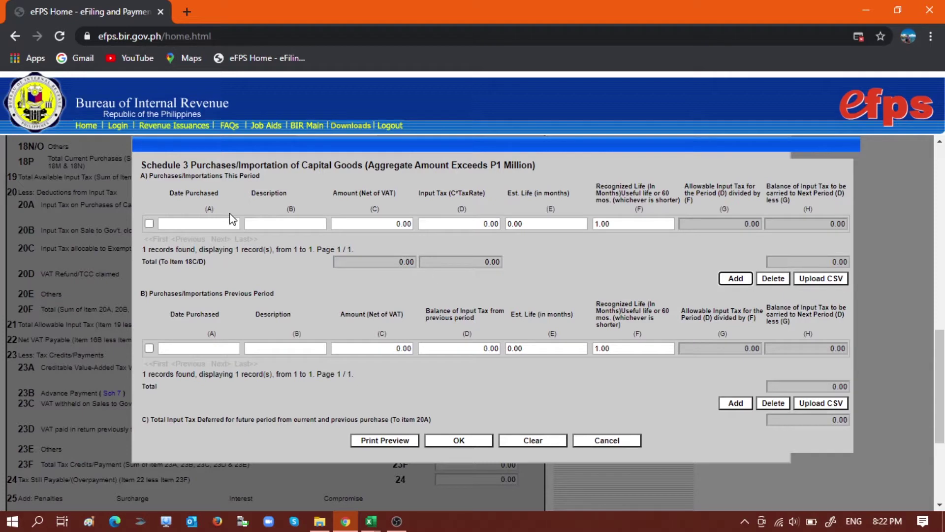
click(150, 223)
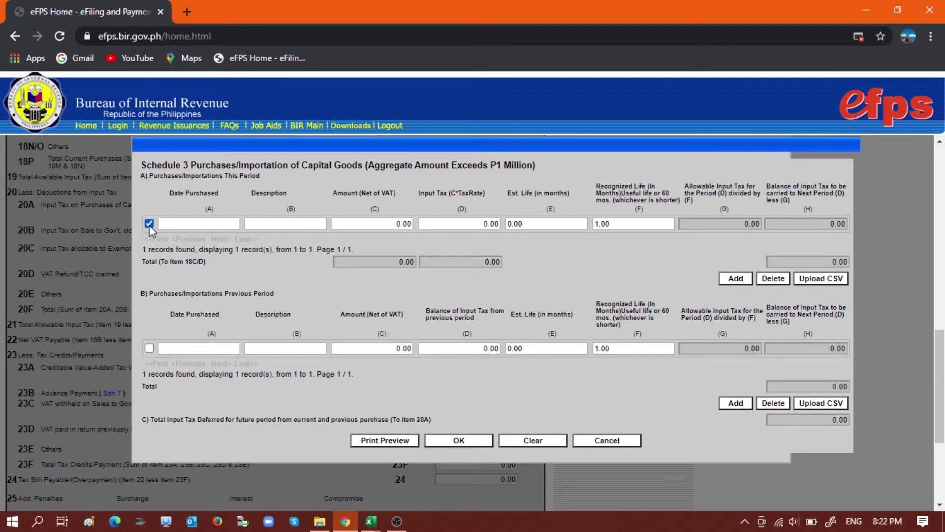
click(775, 279)
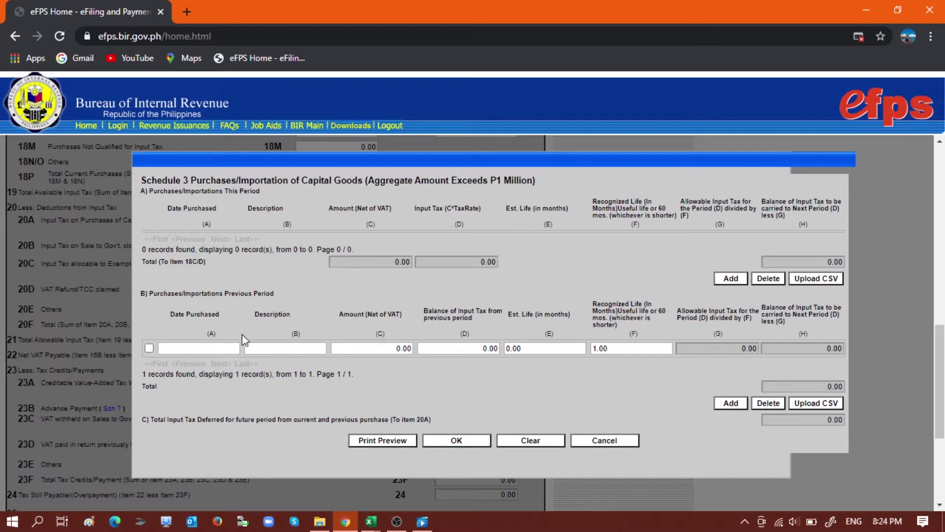
click(219, 346)
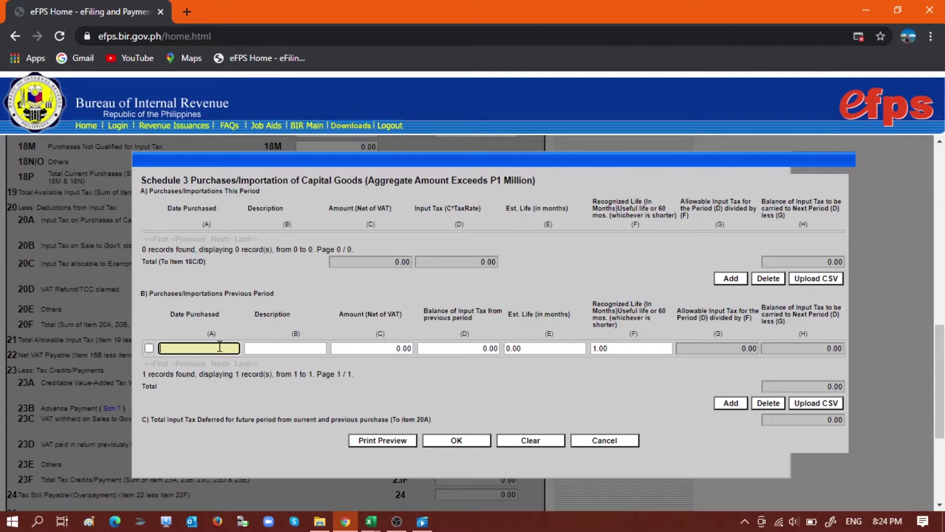
text(01/182018)
key(Tab)
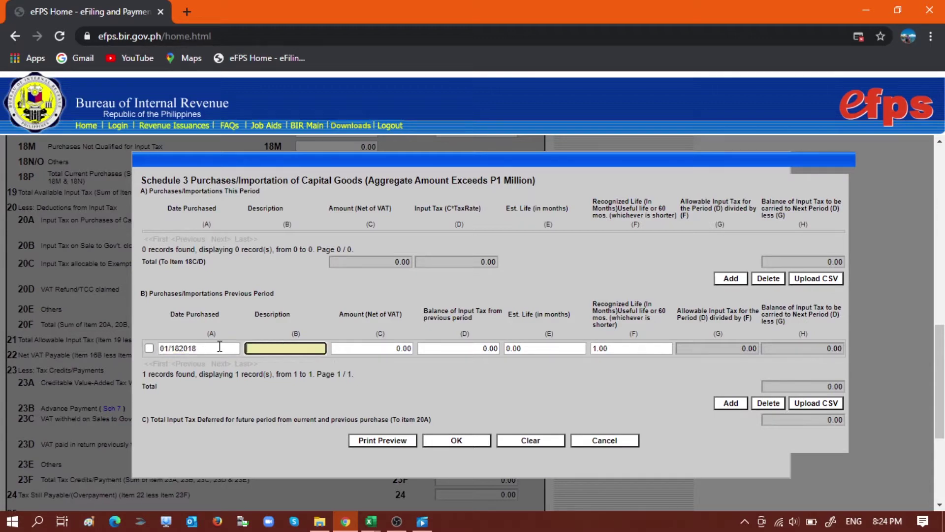
text(OFFICE EQUIPMENTS)
key(Tab)
text(1,000,0)
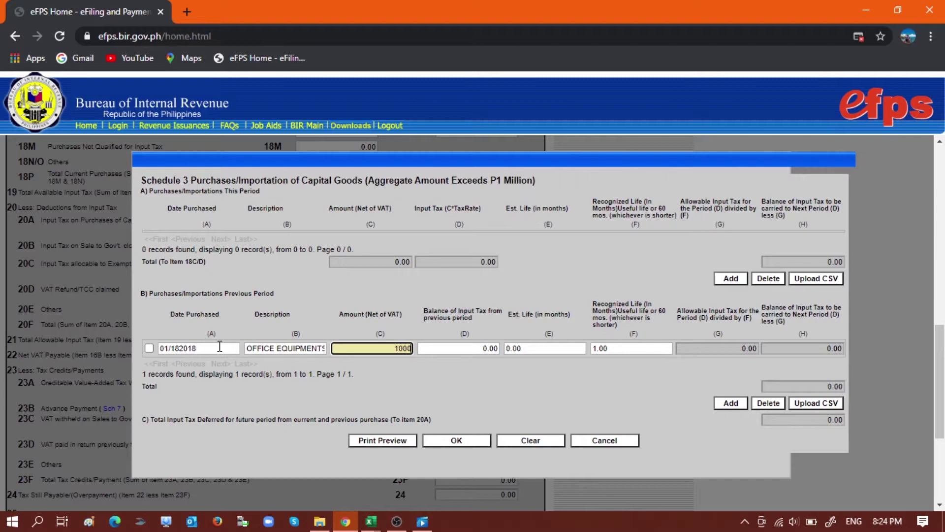
text(00)
key(Tab)
text(1)
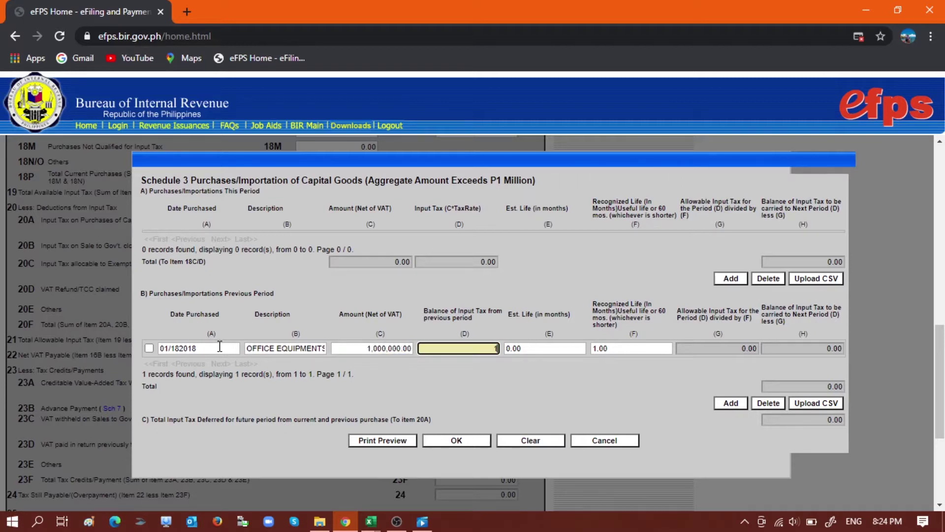
text(20,000)
key(Tab)
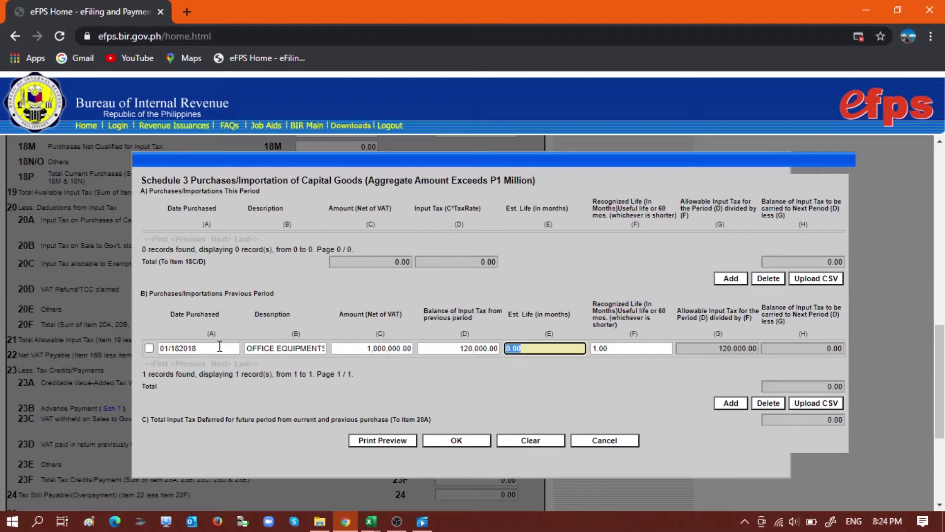
text(60)
key(Tab)
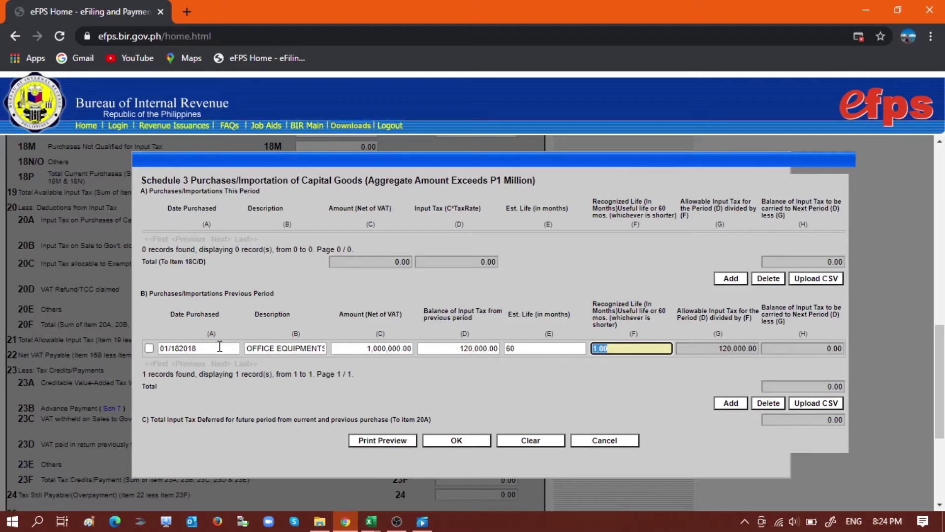
text(3)
key(Tab)
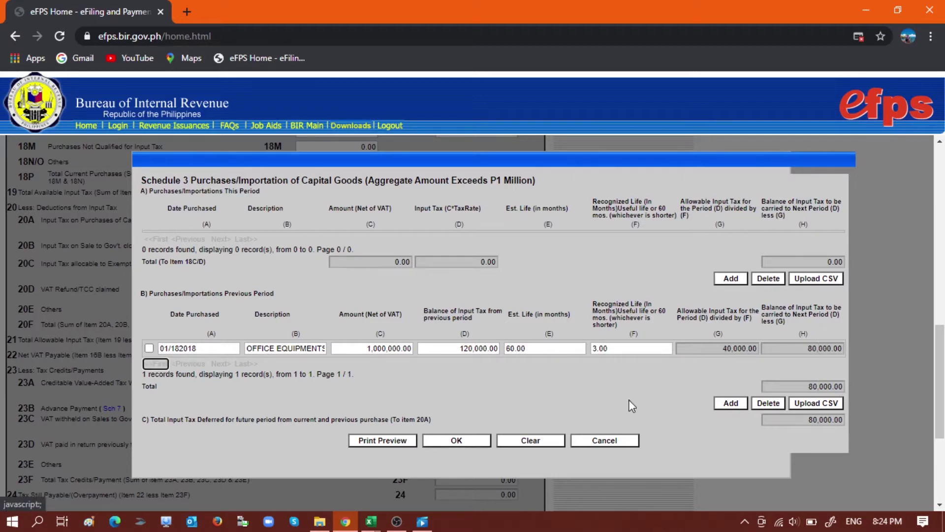
click(730, 403)
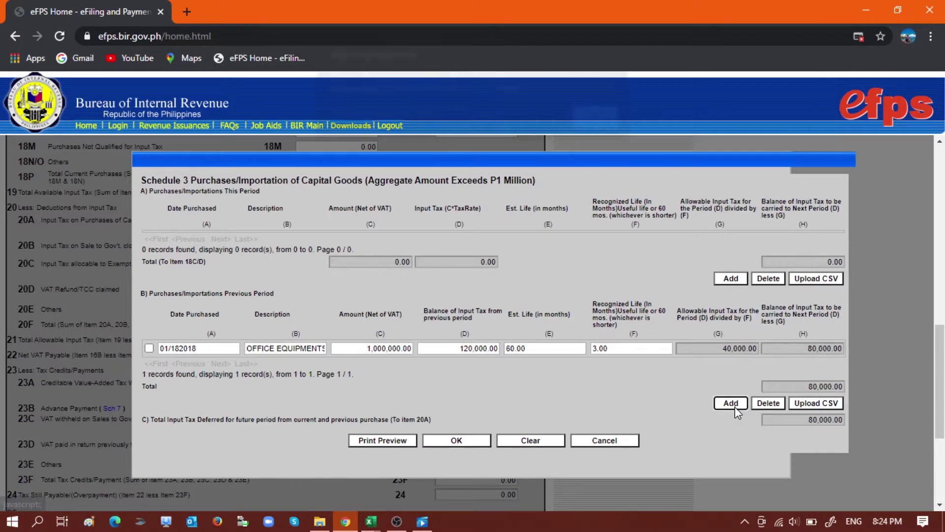
key(Return)
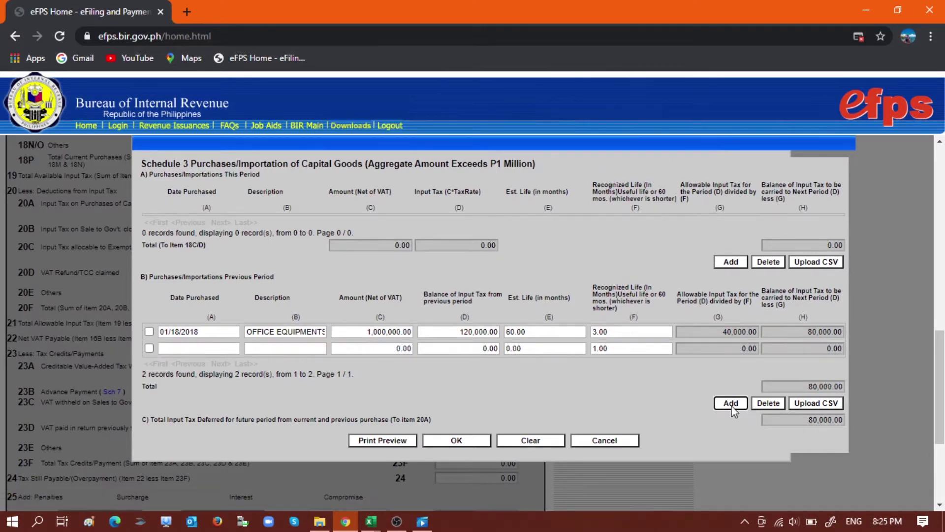
click(194, 348)
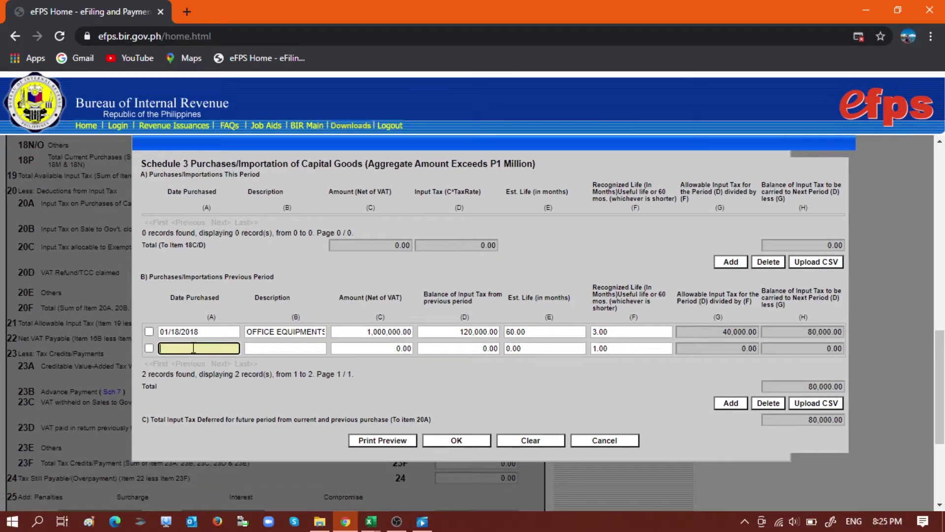
text(02/23/2018)
key(Tab)
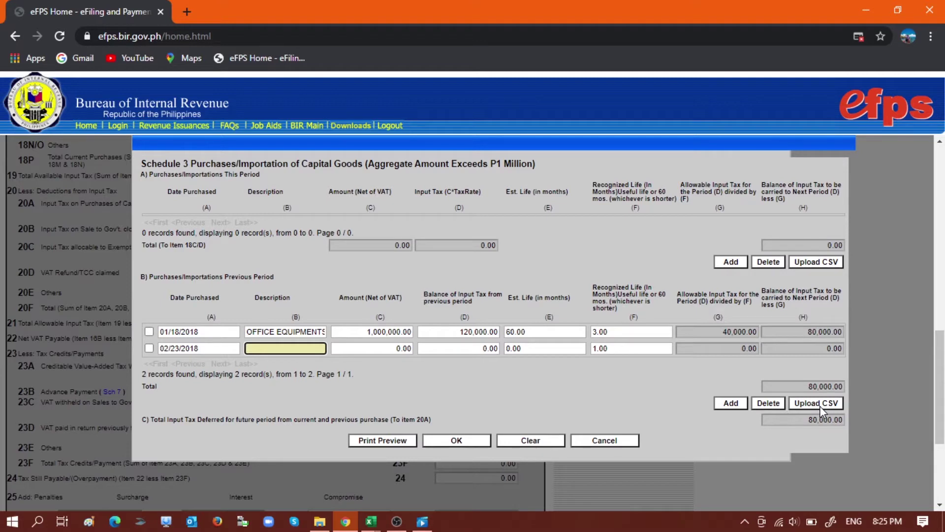
click(765, 407)
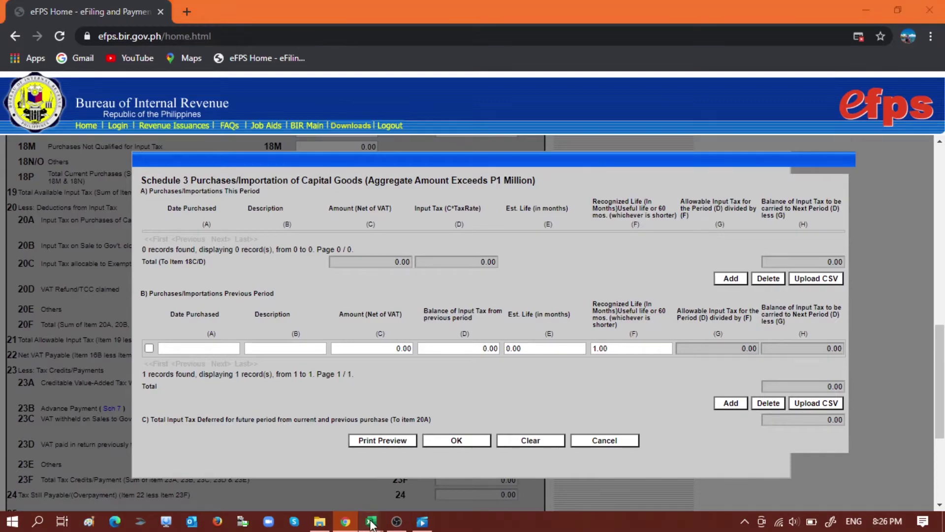
- Bring up the DEFERRED INPUT VAT SCHEDULE workbook and select its column headings A1 through H1
mouse_move(371, 521)
click(367, 481)
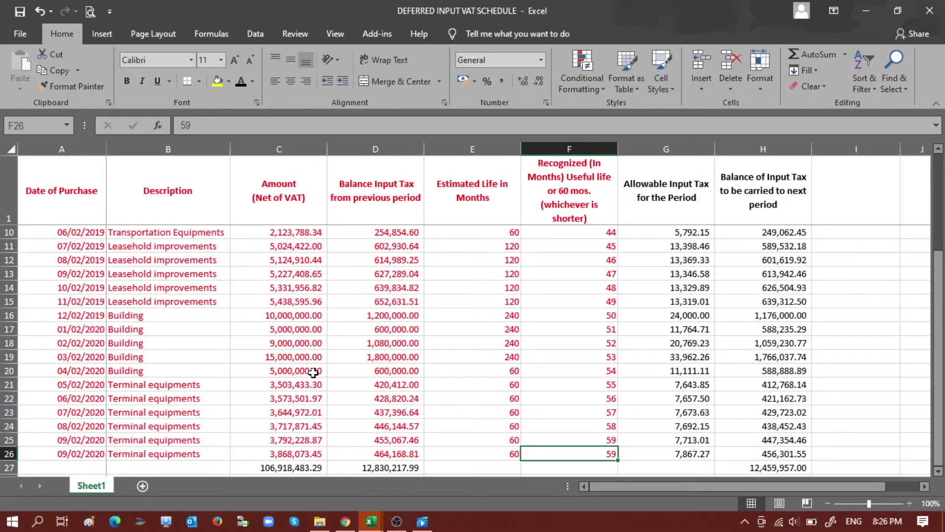
scroll(315, 379, up, 3)
click(73, 149)
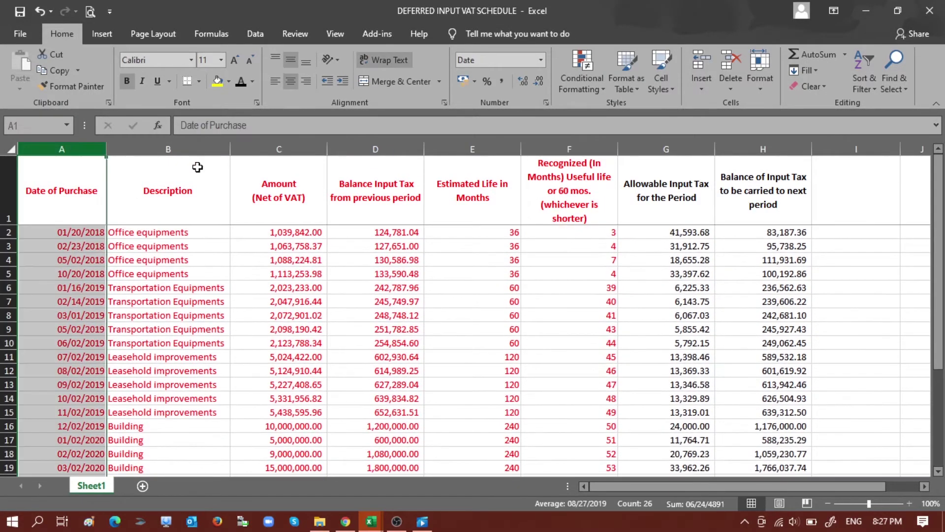
mouse_move(89, 148)
mouse_down()
mouse_move(600, 218)
mouse_move(765, 163)
mouse_move(763, 145)
mouse_up()
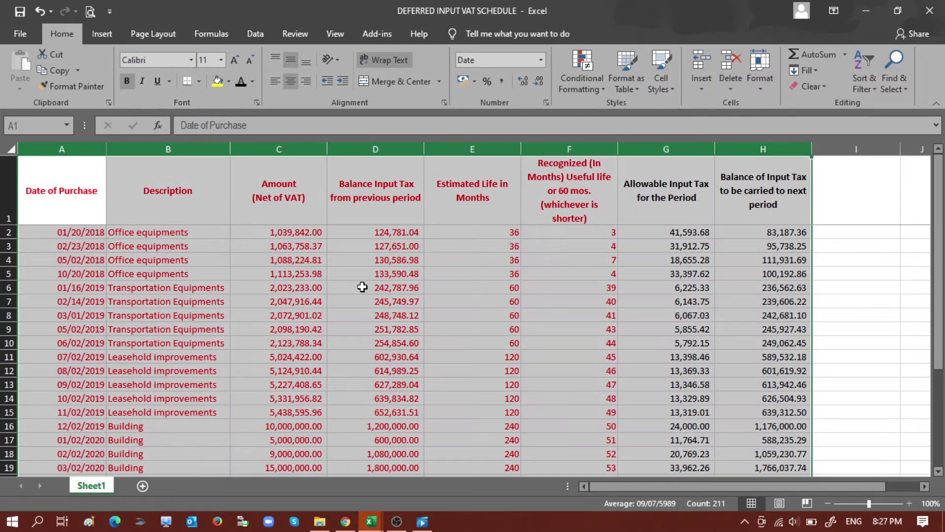
click(76, 204)
shift+click(718, 210)
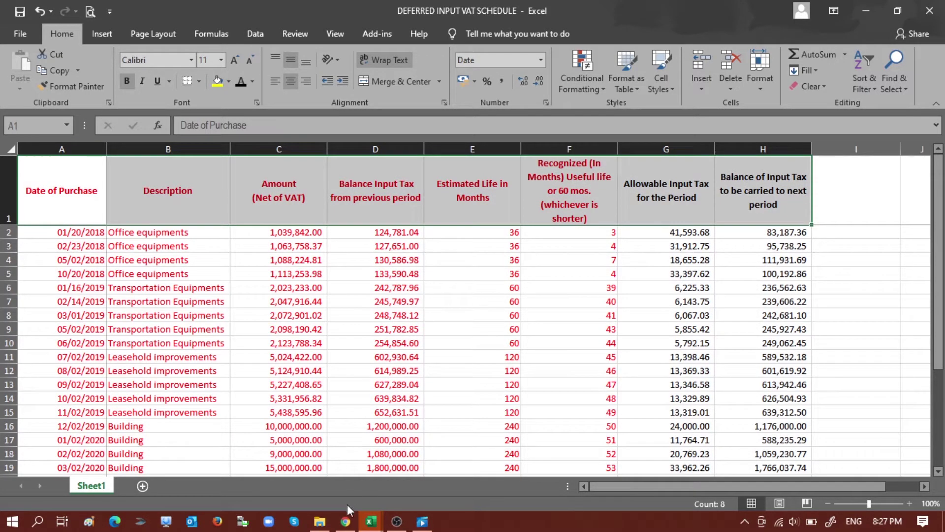
- Compare the eFPS previous-period column headings with Excel, checking the column A dates and B4 description
click(346, 521)
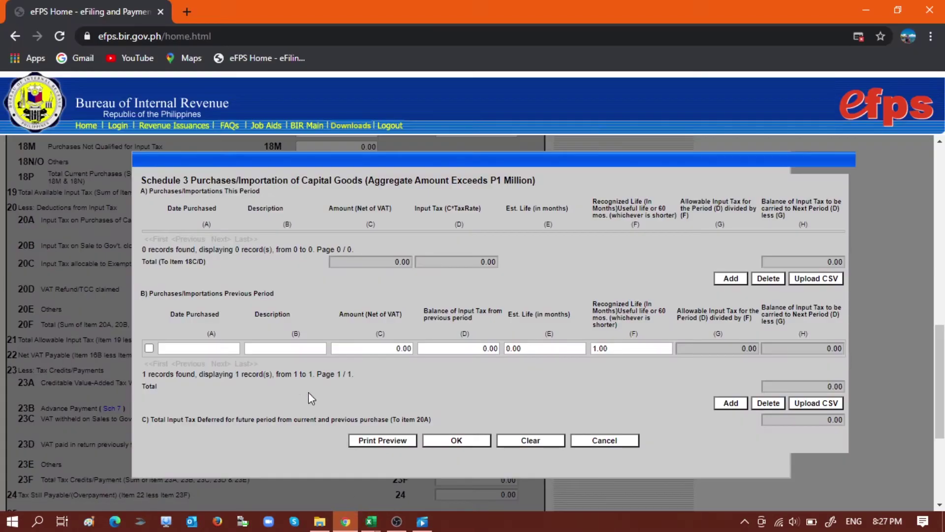
drag(167, 312, 579, 345)
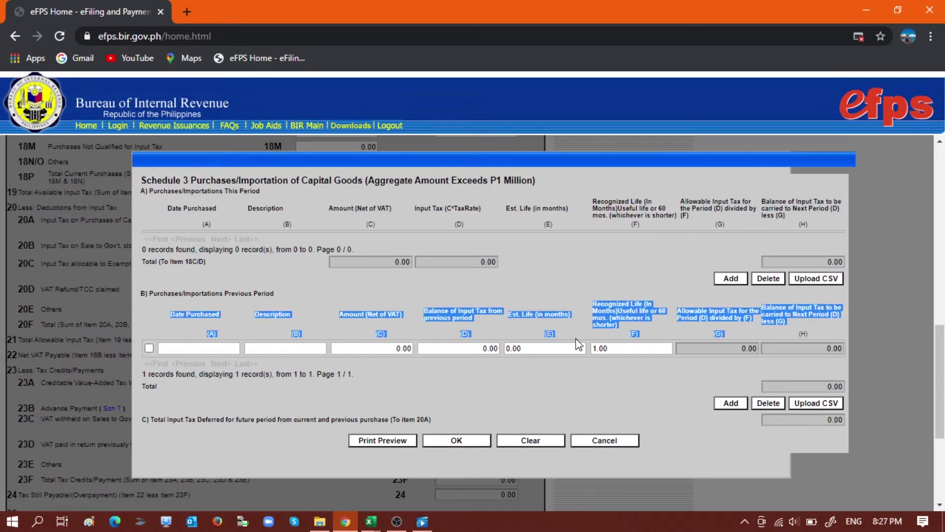
key(alt+Tab)
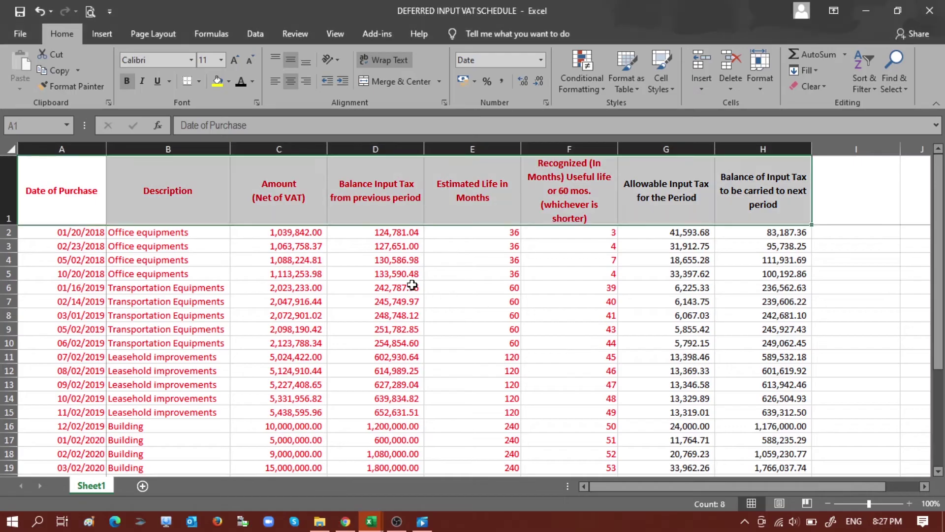
click(386, 286)
scroll(84, 325, down, 1)
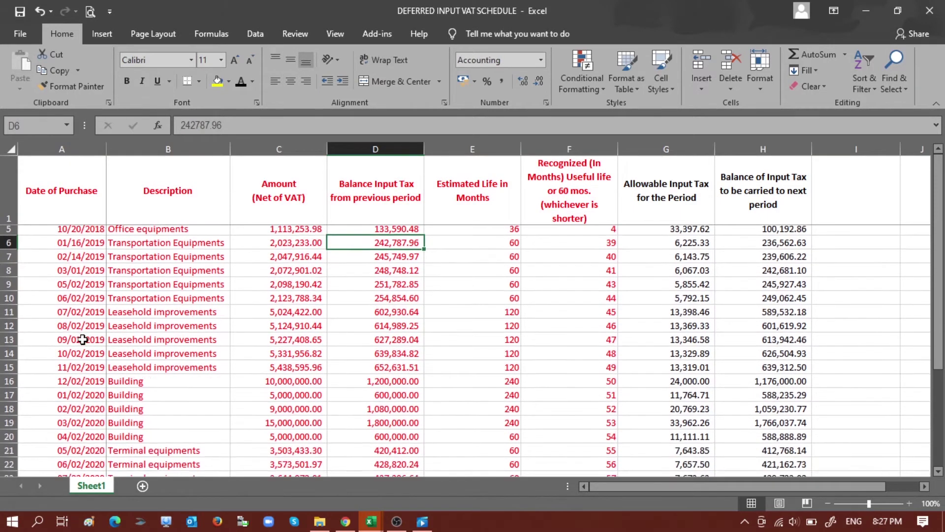
scroll(81, 329, up, 1)
click(67, 263)
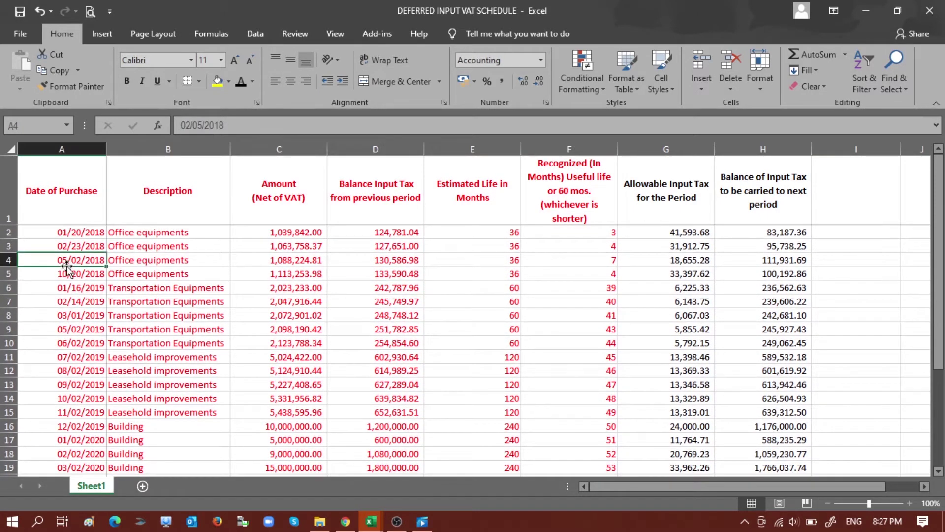
click(148, 261)
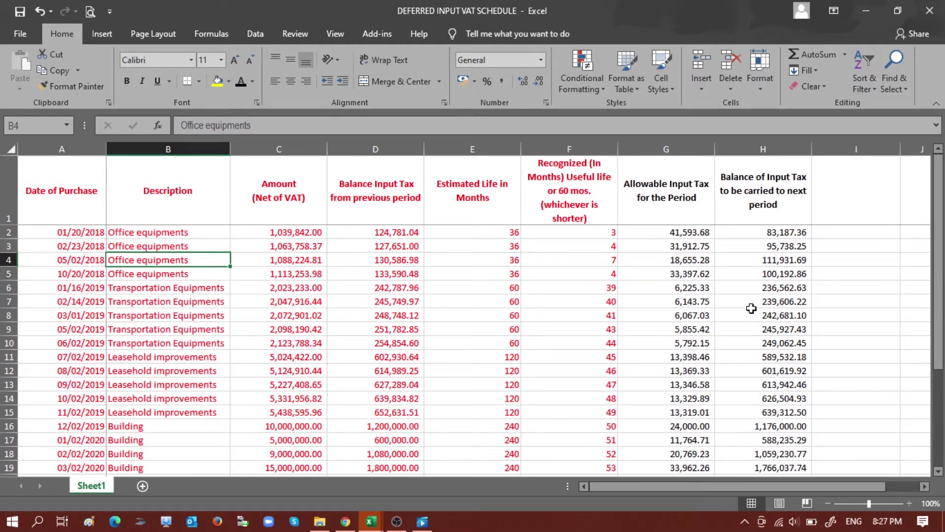
scroll(751, 308, down, 4)
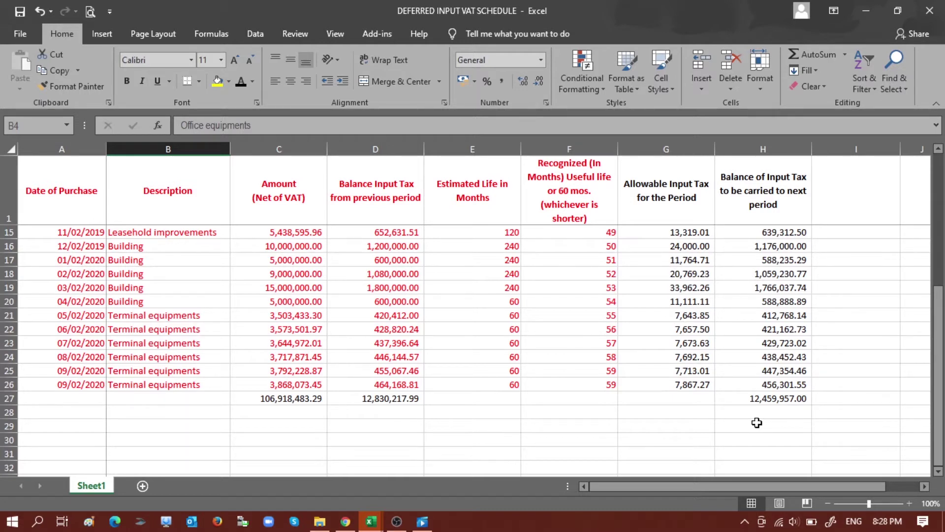
scroll(756, 423, up, 4)
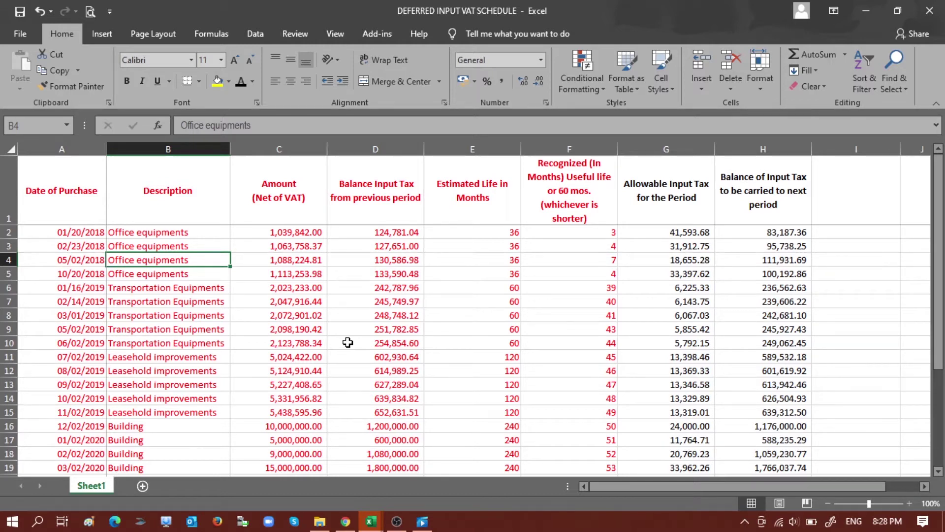
click(320, 521)
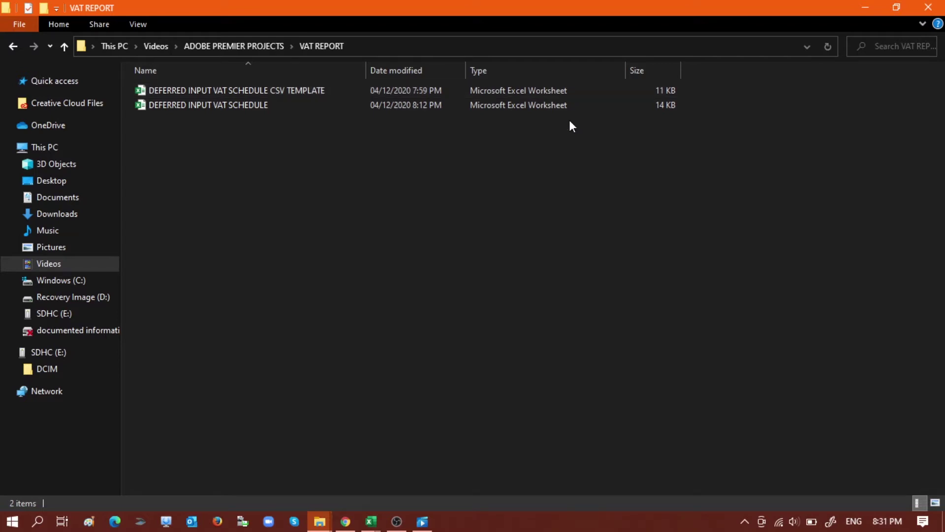
- Open the DEFERRED INPUT VAT SCHEDULE CSV TEMPLATE workbook from the VAT REPORT folder in Excel
double_click(551, 90)
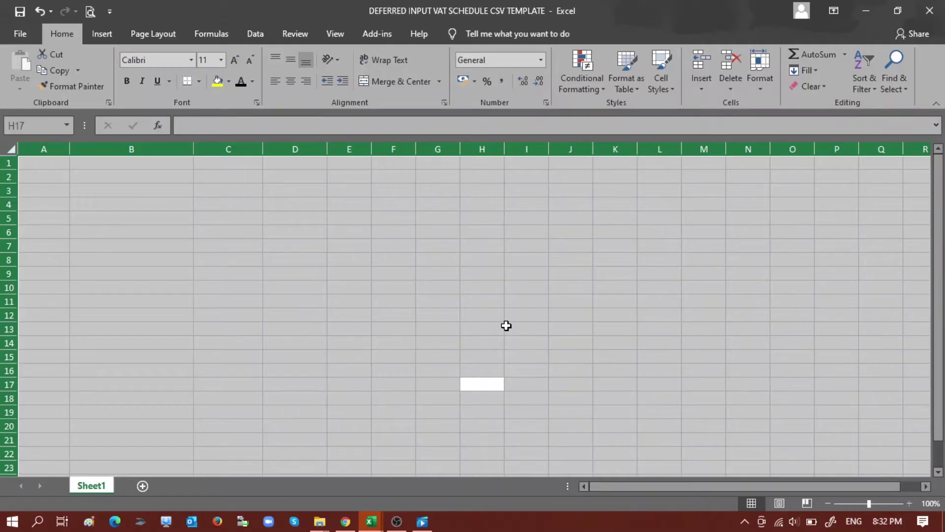
- Copy the 25 records (A2:F26) from the schedule and paste them at A1 of the CSV template
key(alt+Tab)
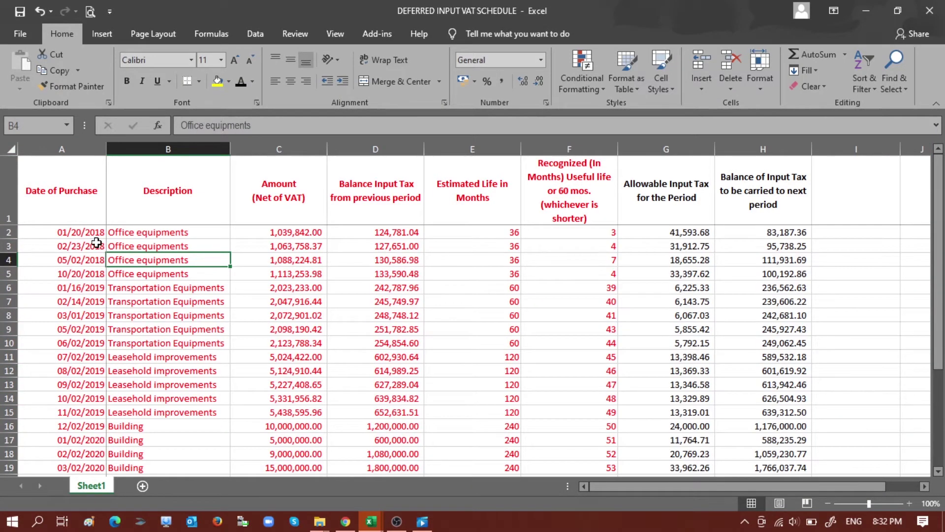
click(71, 207)
key(Down)
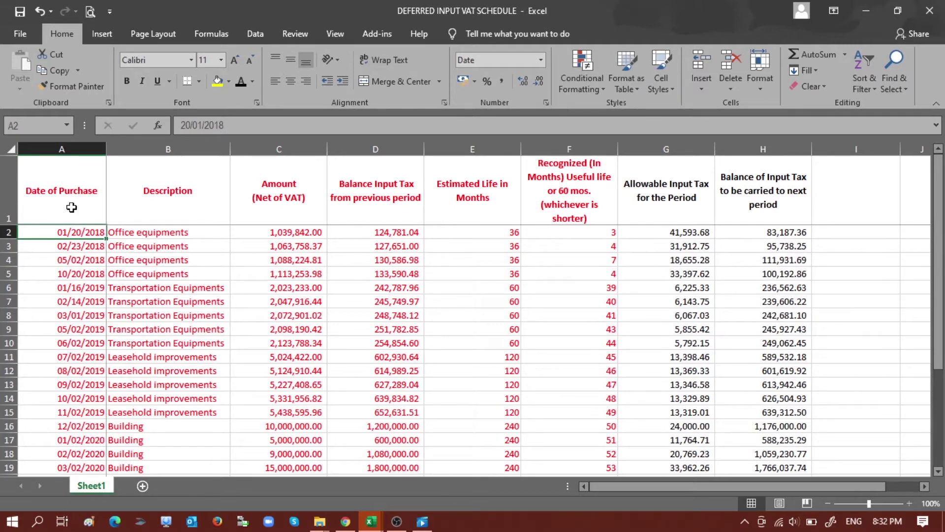
key(shift+Right)
key(shift+Right)
key(shift+Right)
key(shift+Right)
key(shift+Right)
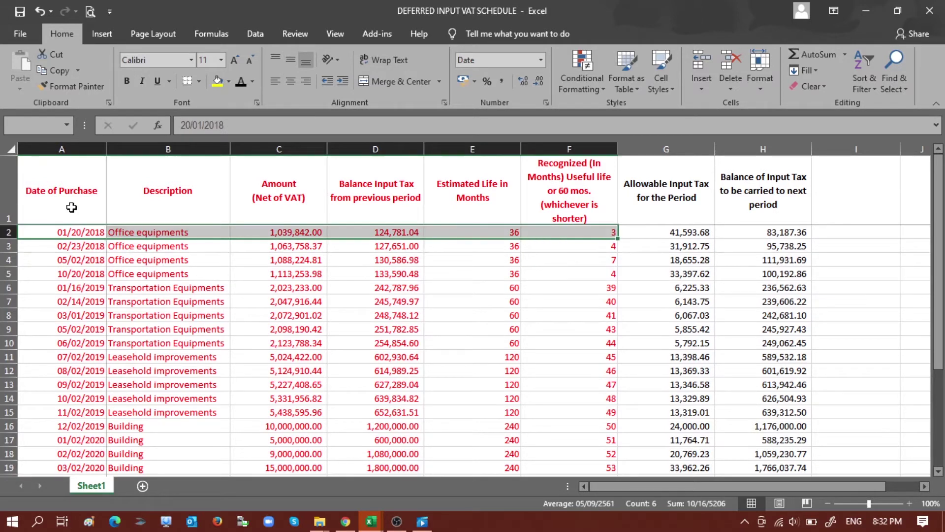
key(ctrl+shift+Down)
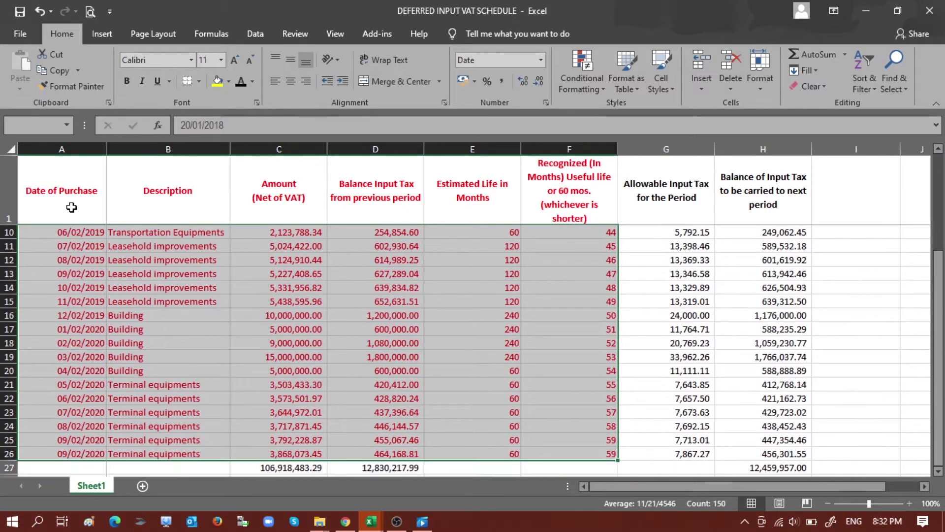
key(ctrl+c)
key(alt+Tab)
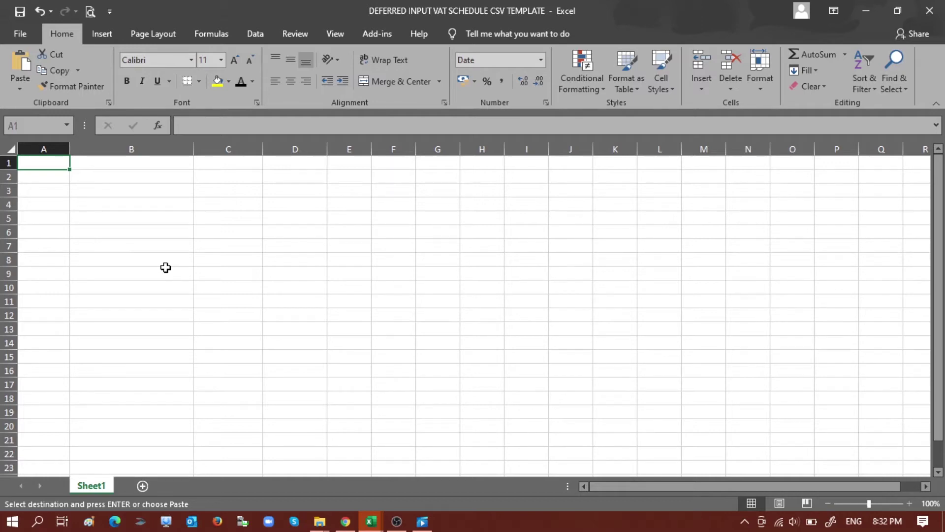
key(ctrl+v)
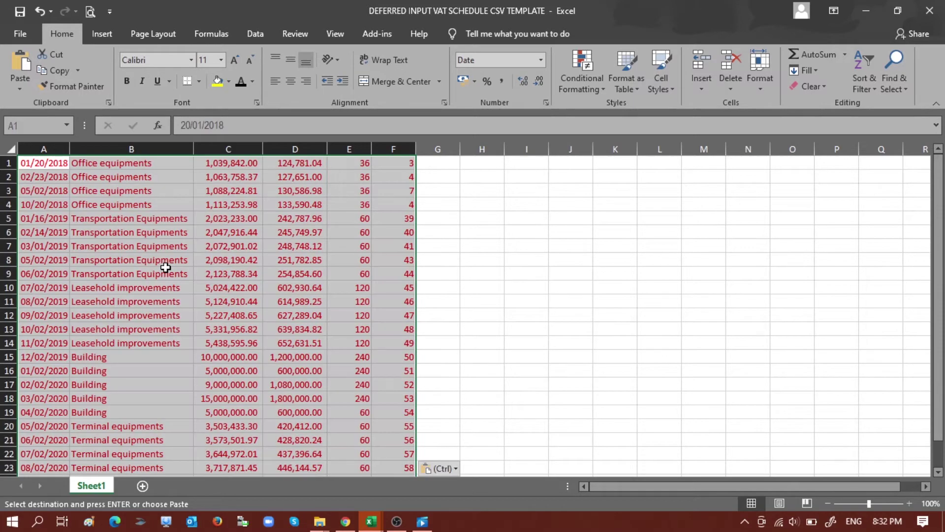
drag(228, 149, 295, 149)
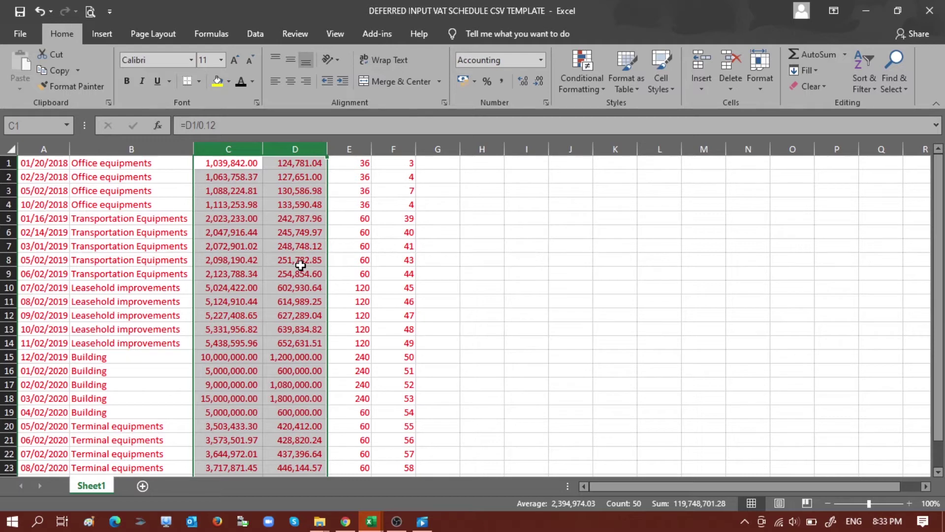
- Format columns C and D as Number with two decimals and no 1000 separator
key(ctrl+1)
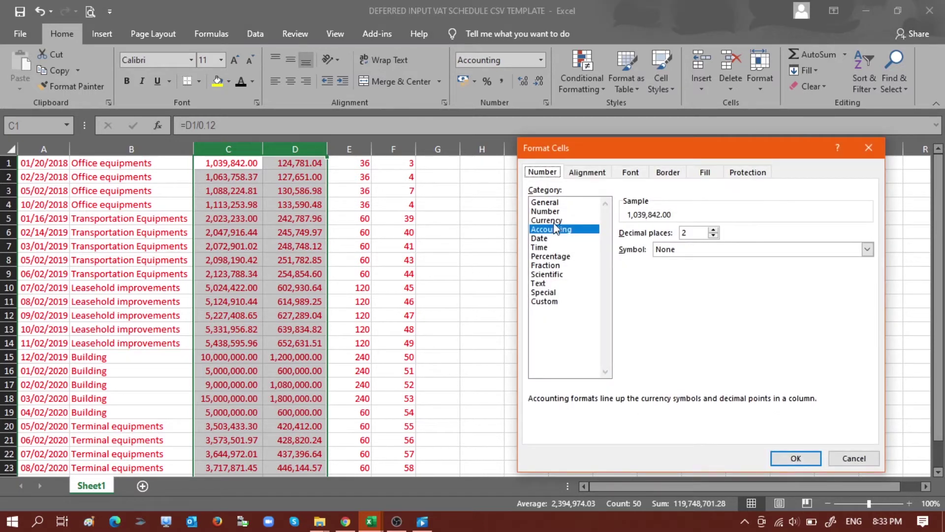
click(545, 212)
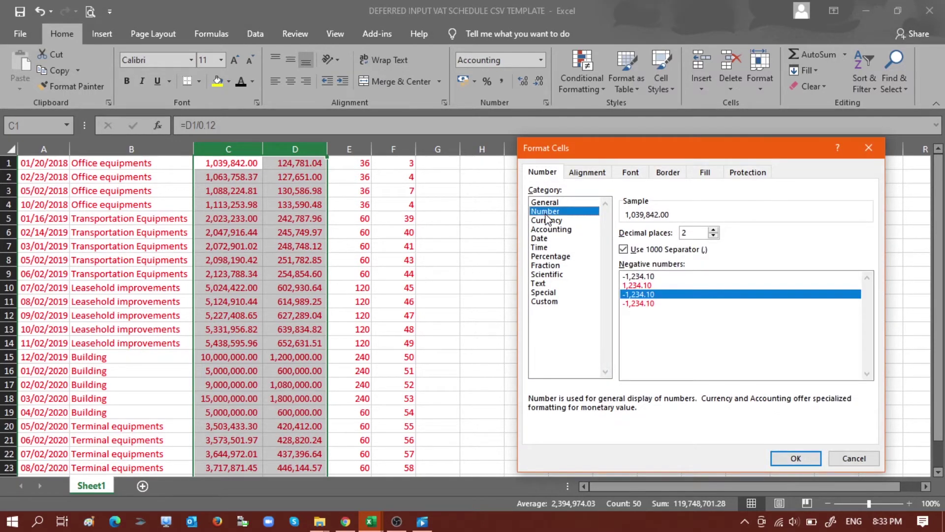
click(624, 250)
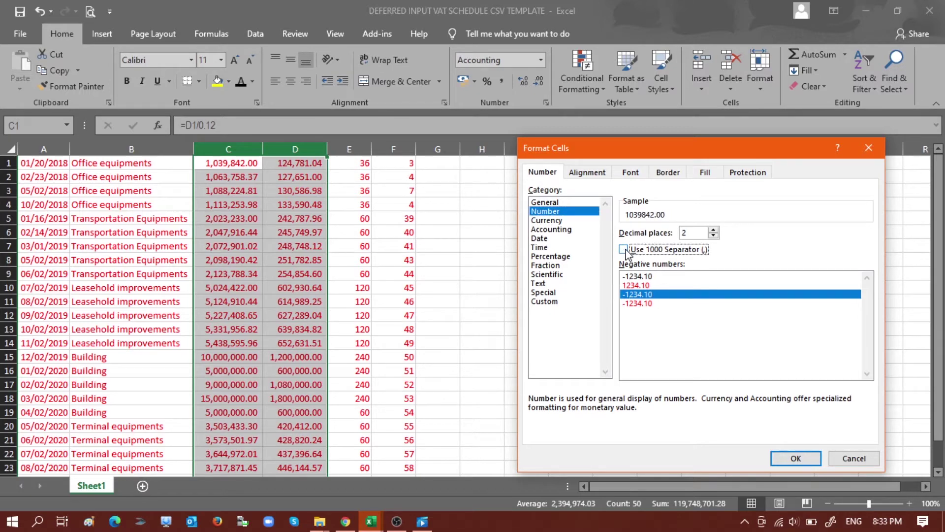
click(792, 458)
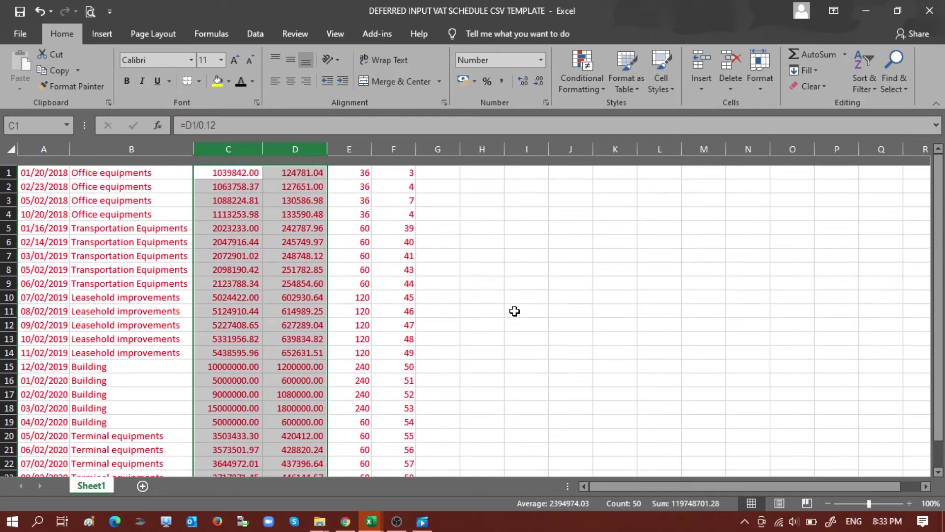
scroll(514, 311, down, 3)
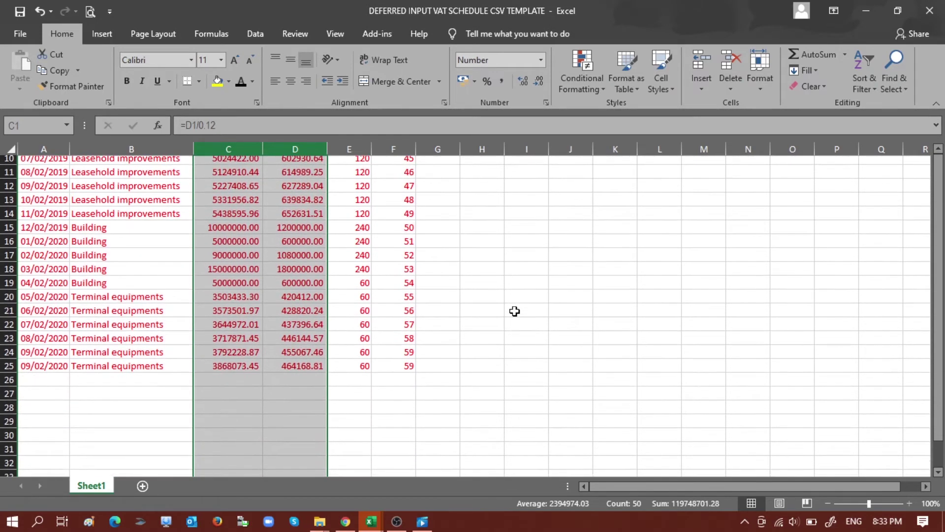
scroll(514, 311, up, 3)
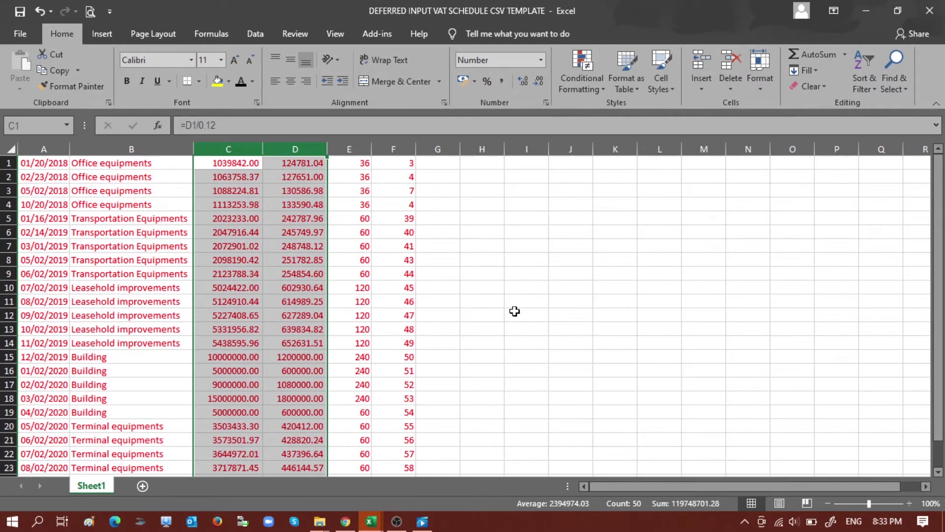
click(20, 32)
- Save the template as CSV (MS-DOS) in VAT REPORT, replacing the existing file, then show that folder
click(47, 222)
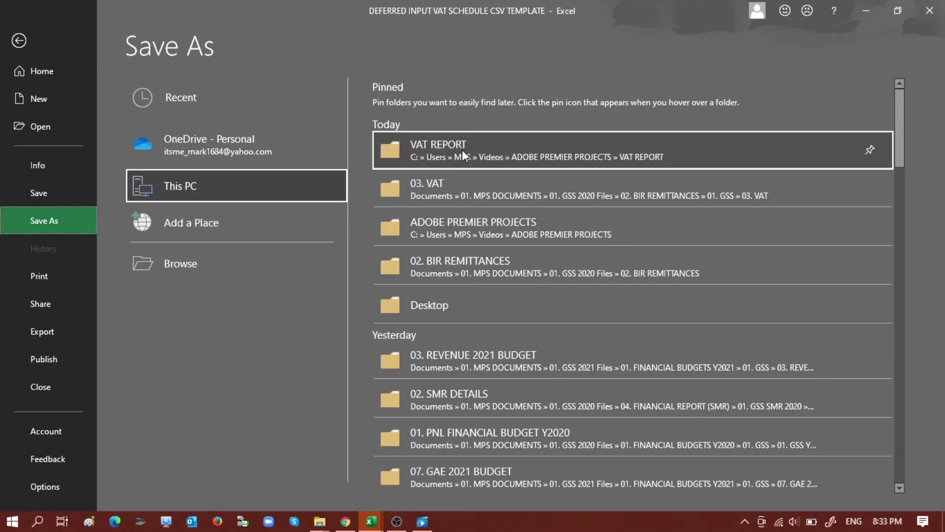
click(461, 149)
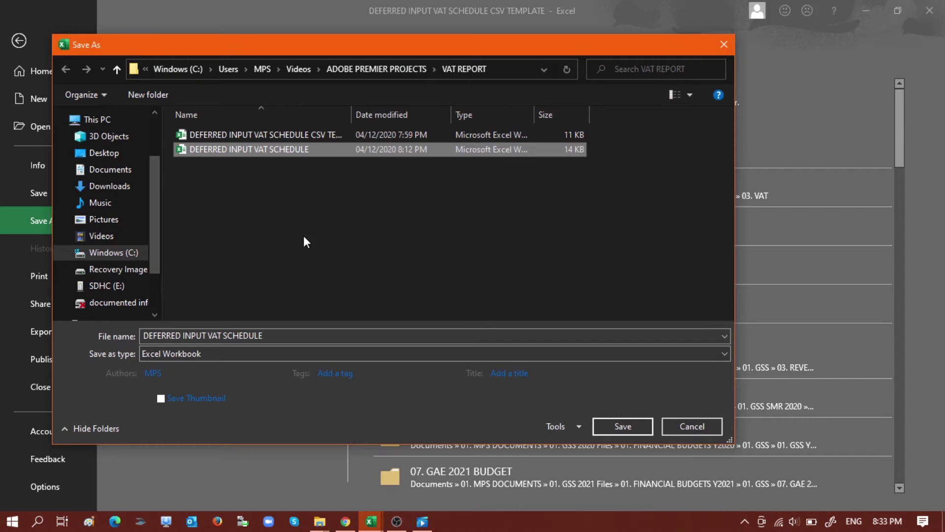
click(257, 353)
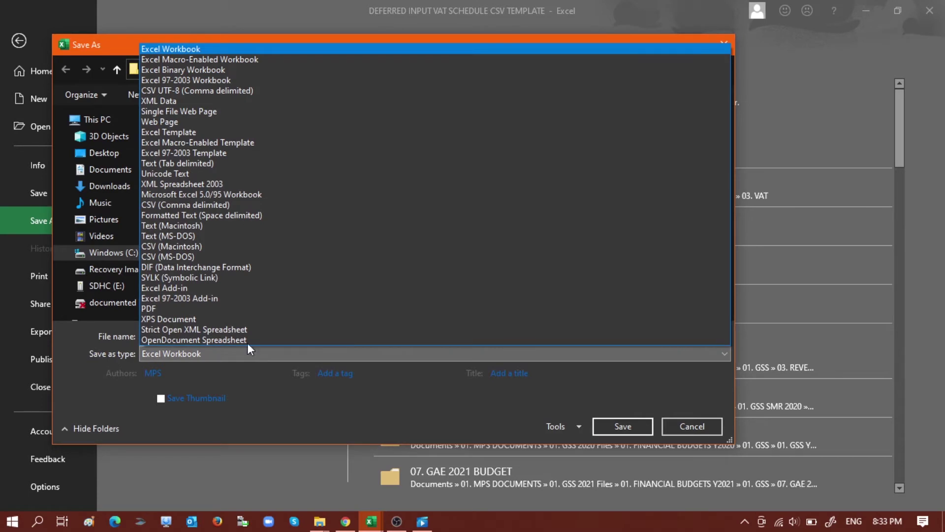
click(205, 255)
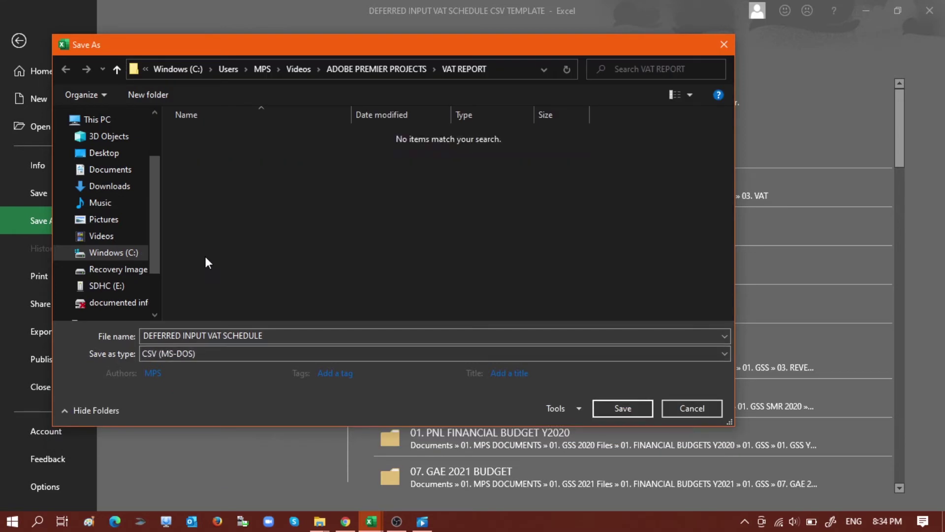
click(623, 409)
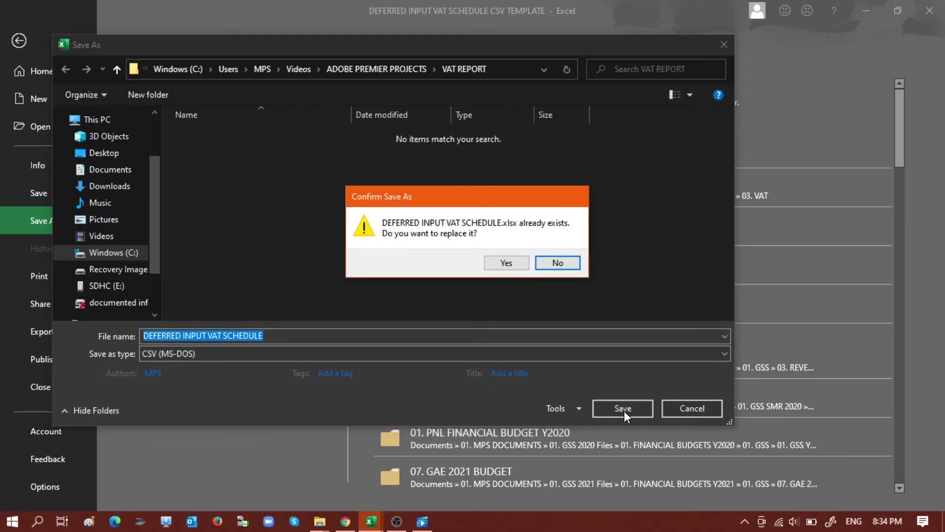
click(506, 262)
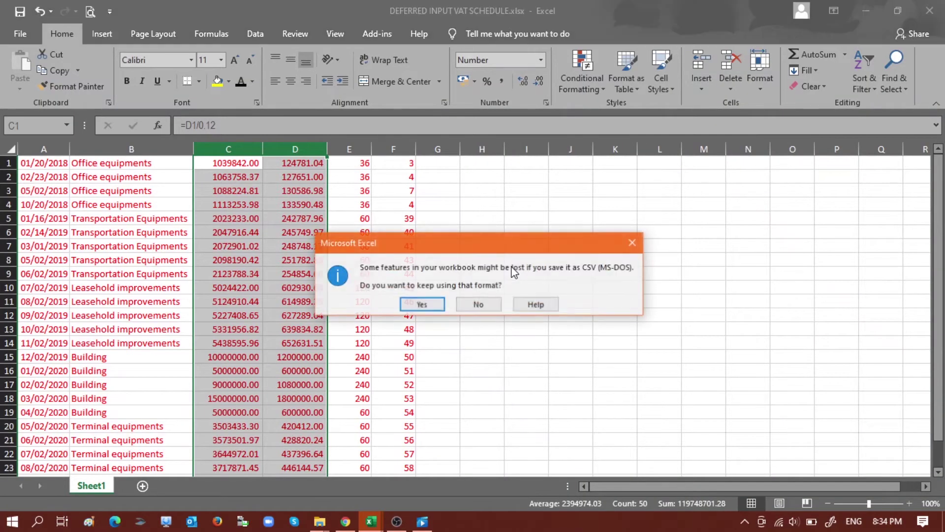
click(421, 305)
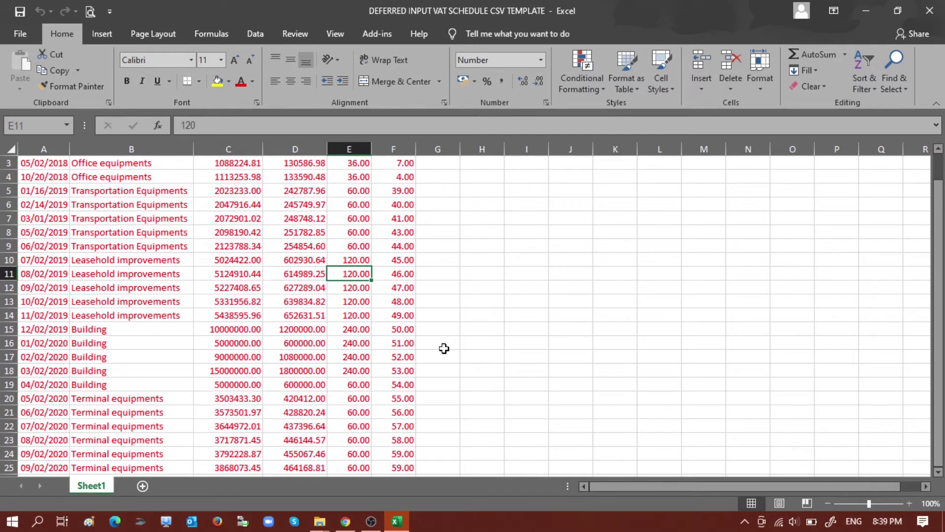
click(319, 521)
click(393, 477)
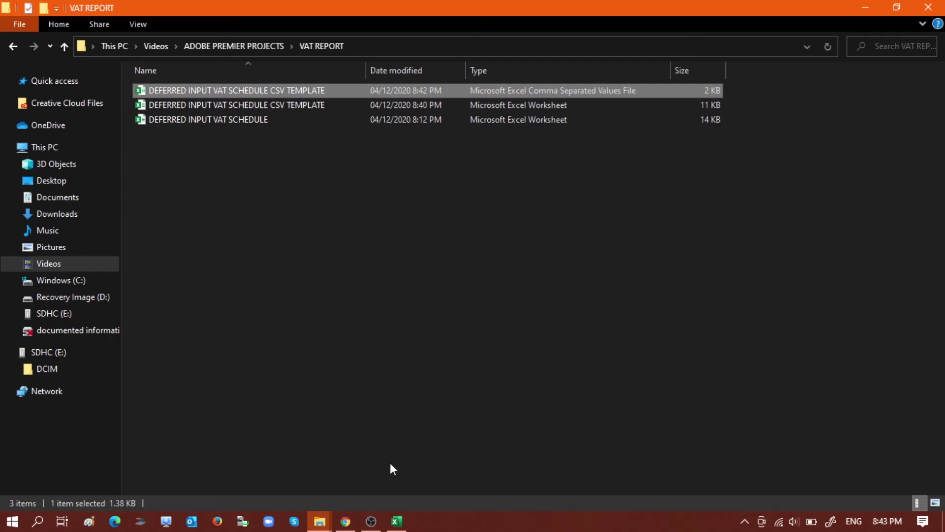
- After checking the 2 KB CSV file in VAT REPORT, return to the eFPS Schedule 3 form
click(347, 523)
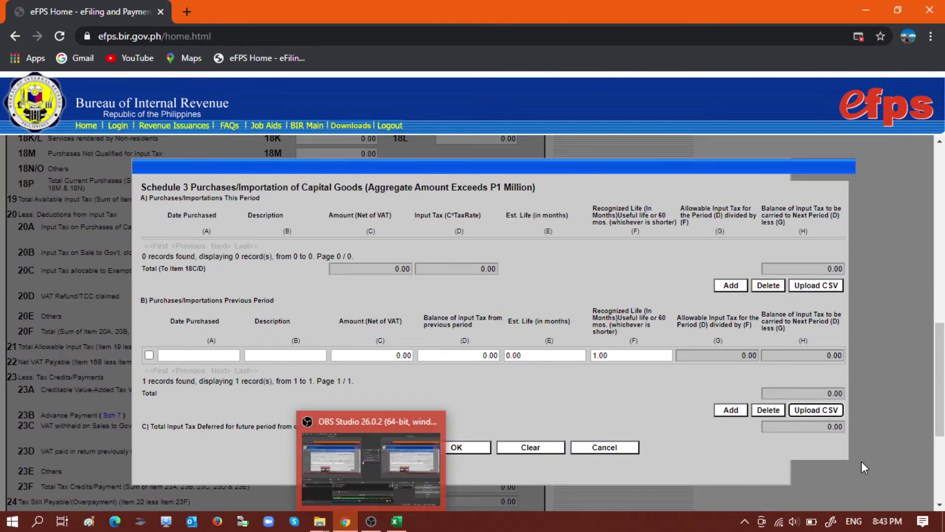
- Upload the DEFERRED INPUT VAT SCHEDULE CSV TEMPLATE file into Part B, giving 25 records totalling 12,459,956.98
click(826, 416)
click(826, 416)
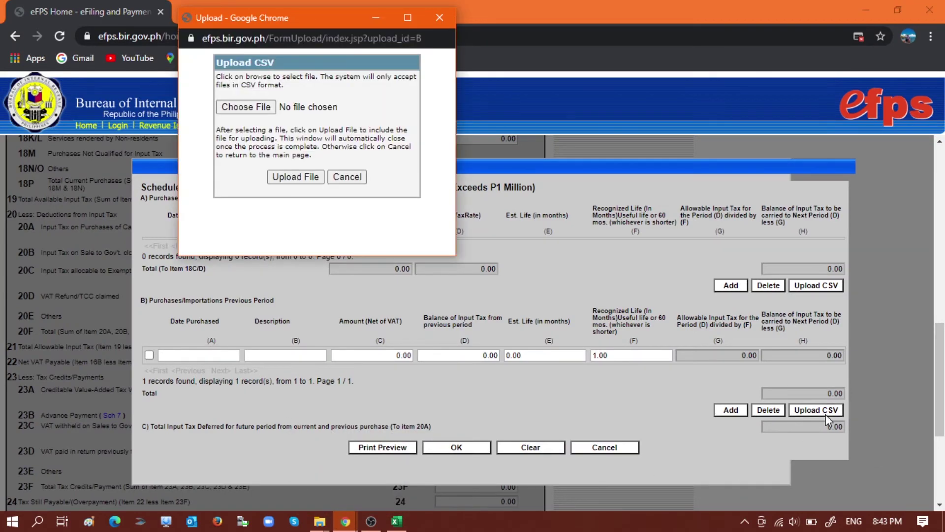
click(251, 109)
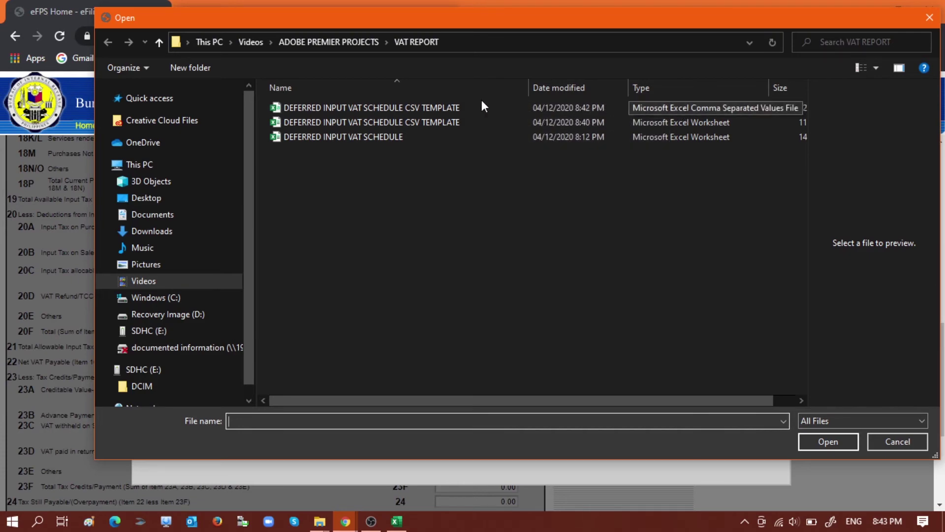
click(467, 105)
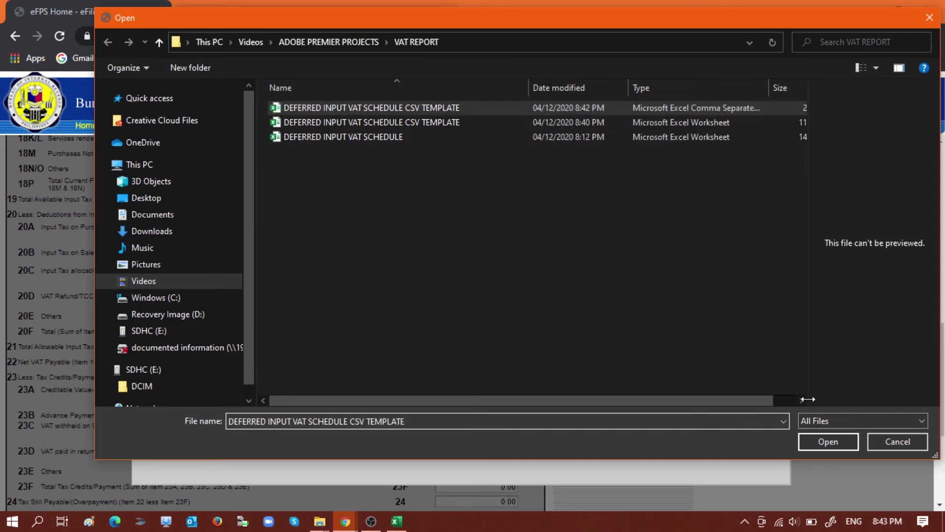
click(829, 443)
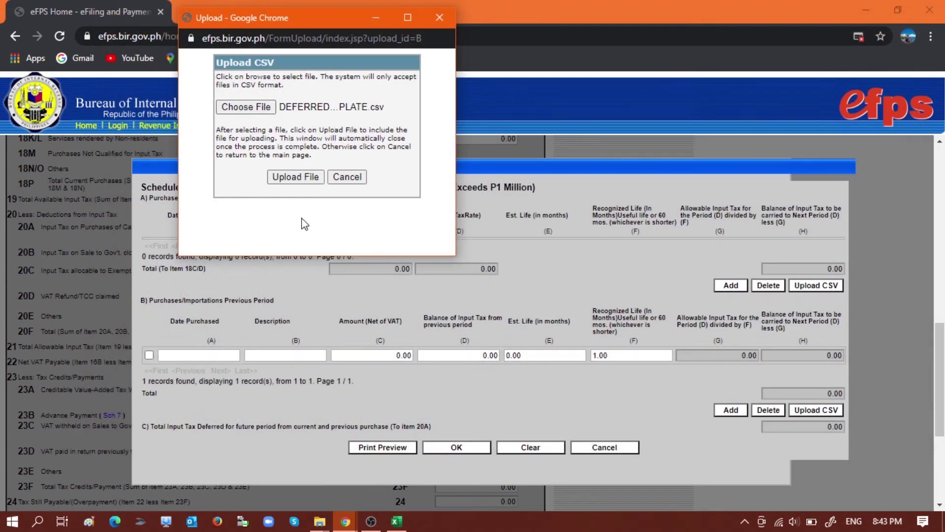
click(298, 178)
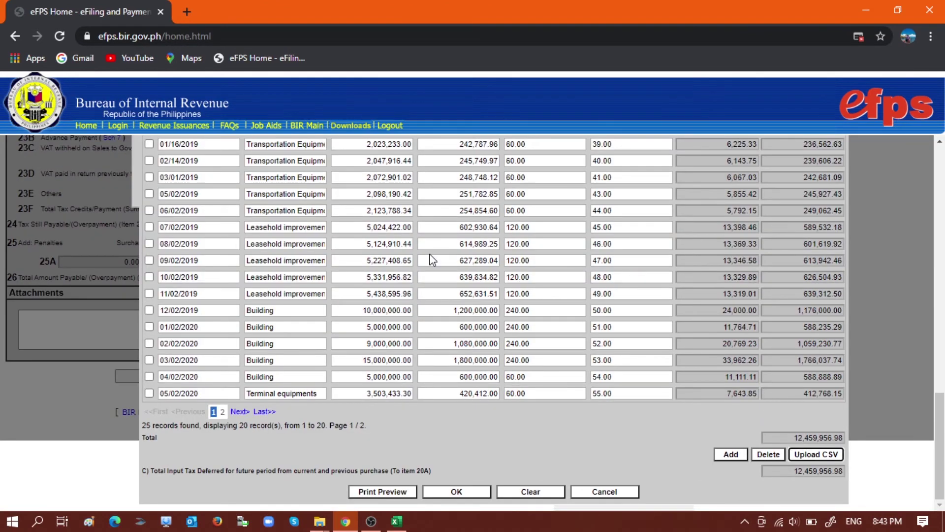
scroll(432, 259, up, 2)
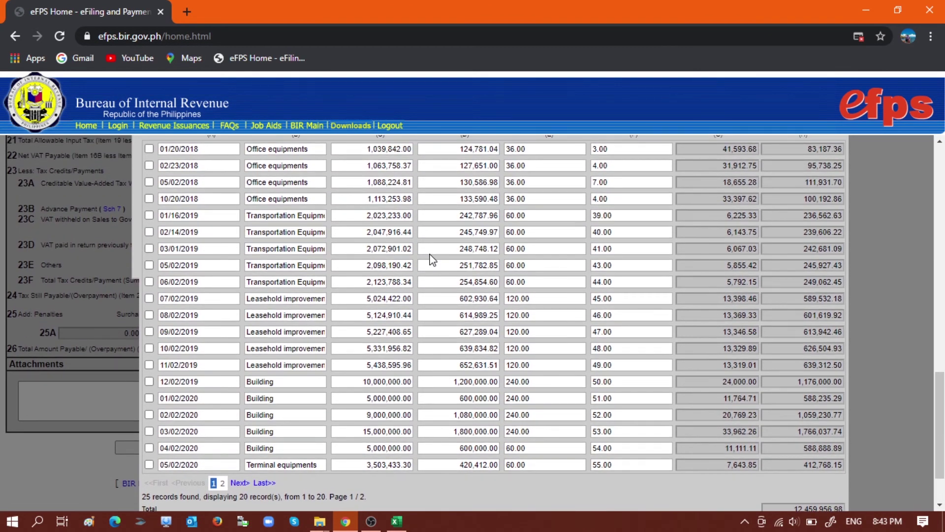
scroll(432, 260, up, 2)
scroll(431, 253, down, 2)
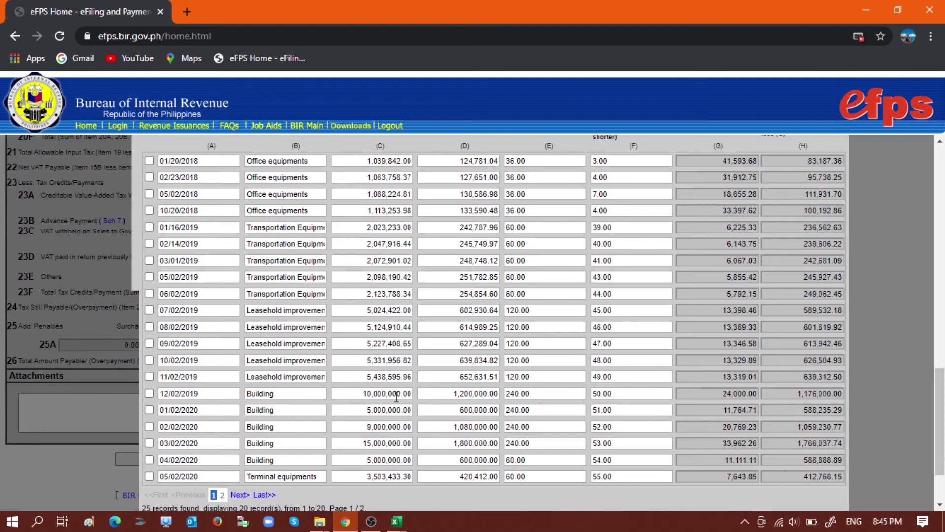
scroll(397, 396, down, 2)
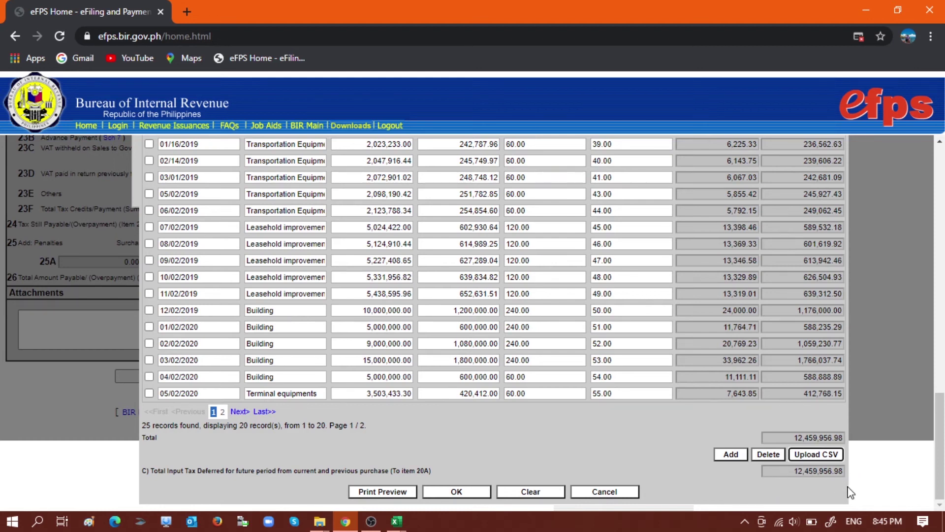
key(alt+Tab)
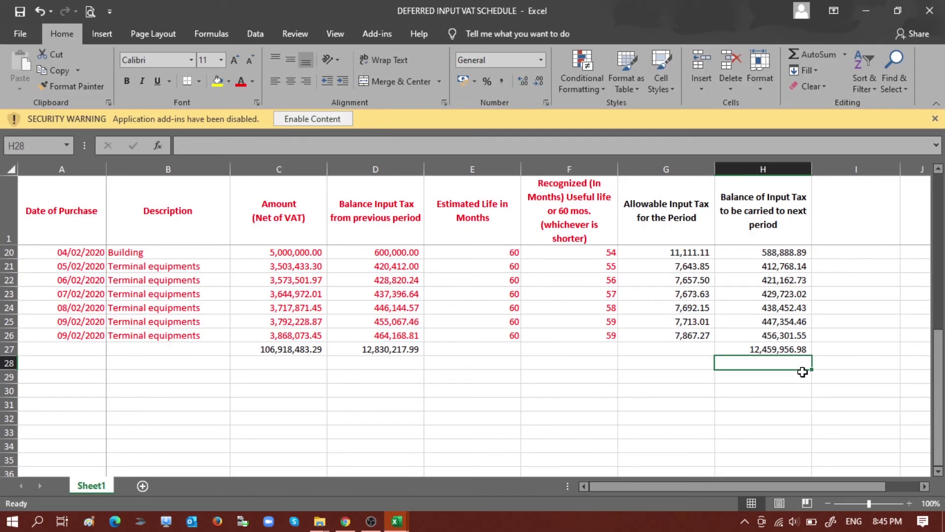
click(783, 349)
key(alt+Tab)
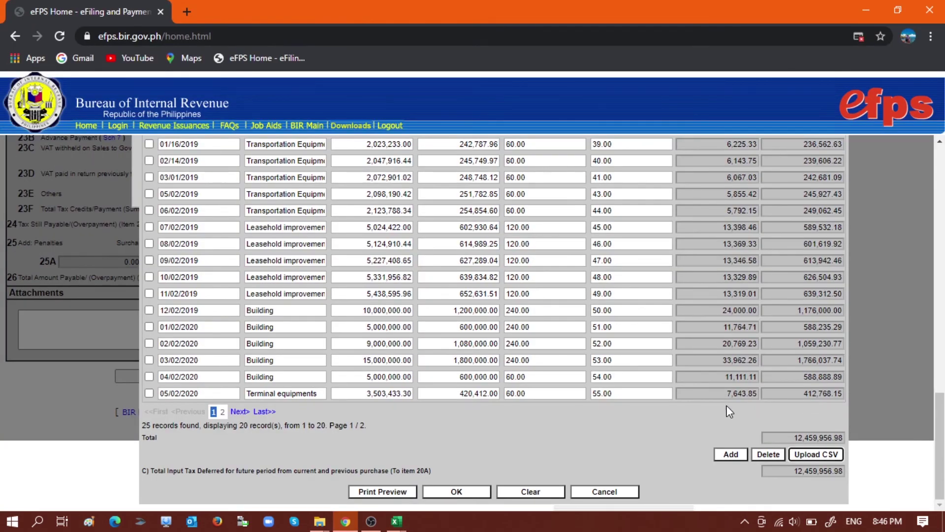
click(468, 492)
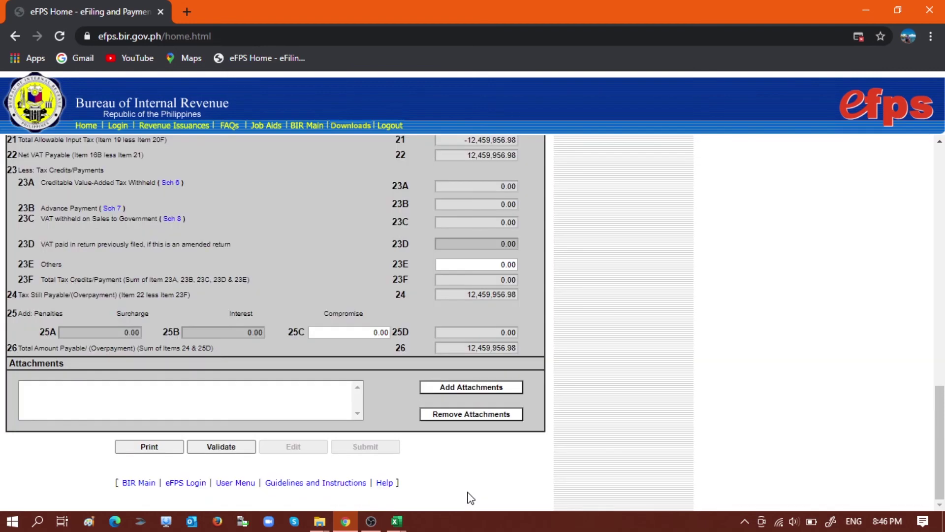